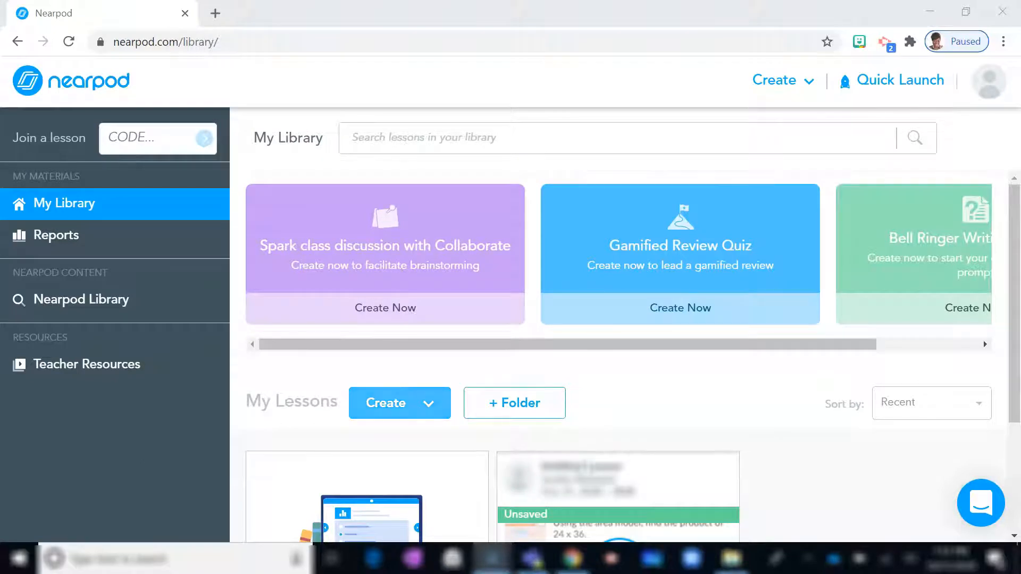
# Step: Create a new lesson and upload 3.NBT.2w_WordProblemsNearpod.pptx from the 3rdMath folder into it
pyautogui.click(400, 403)
pyautogui.click(426, 446)
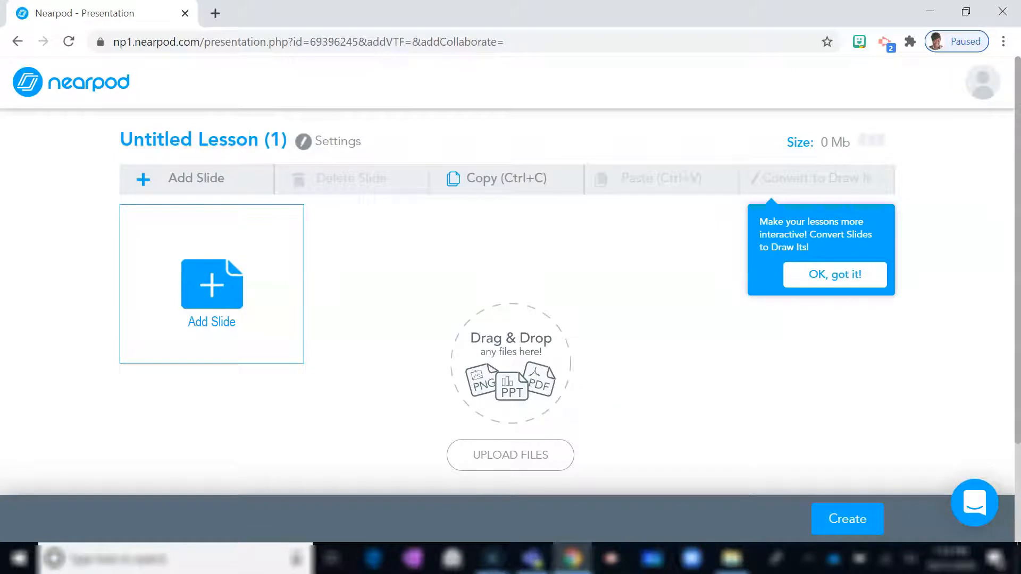
pyautogui.click(732, 559)
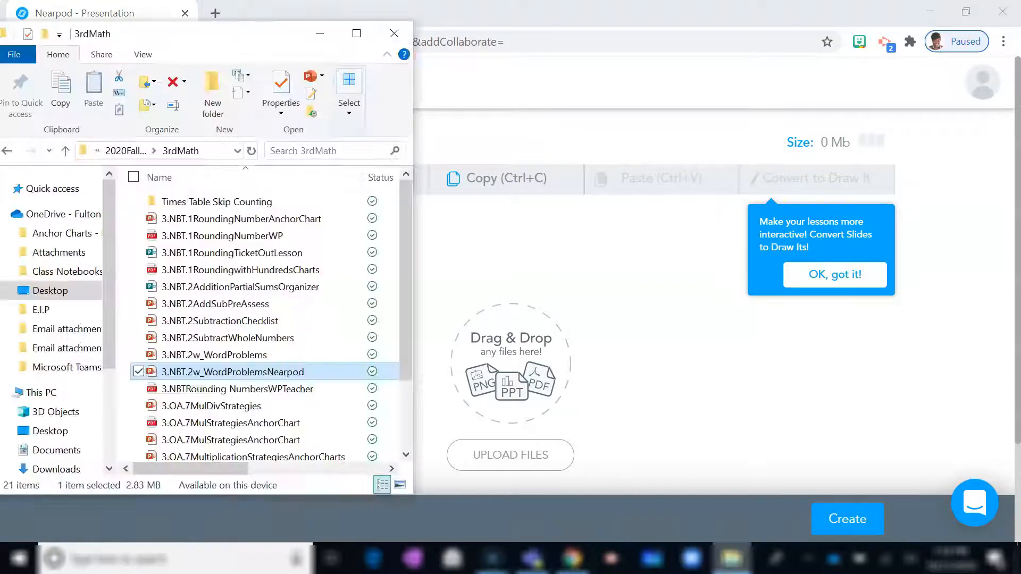
pyautogui.moveTo(233, 371); pyautogui.dragTo(494, 372)
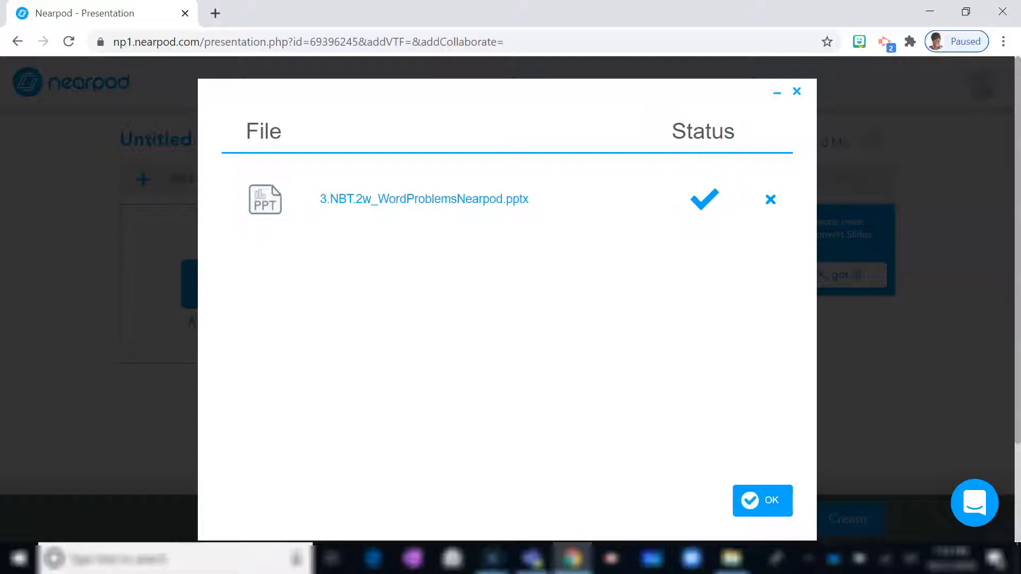
pyautogui.click(763, 501)
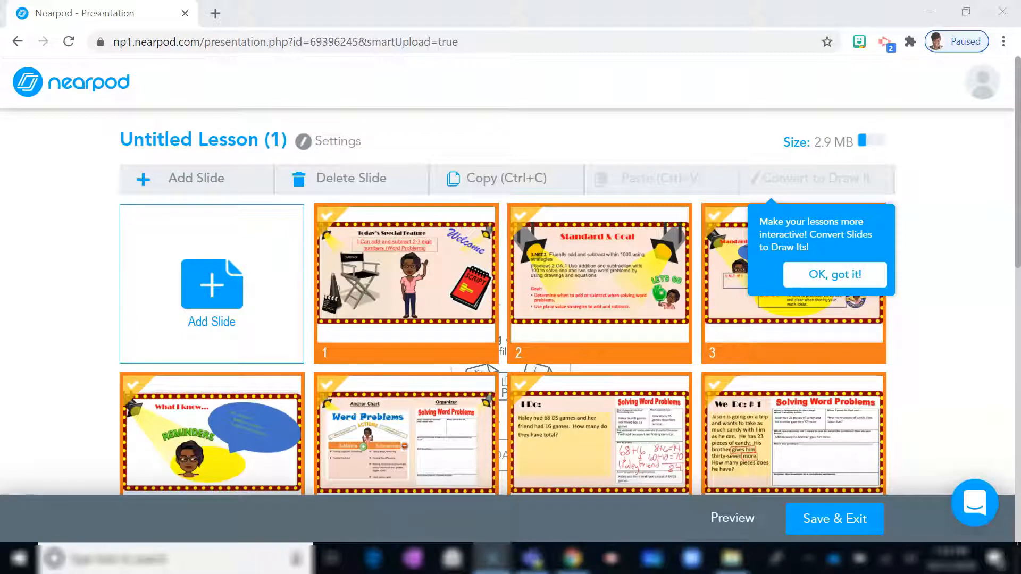
# Step: Review the imported slides and delete the "I Do" slide about the DS games from the lesson
pyautogui.scroll(-10, 511, 319)
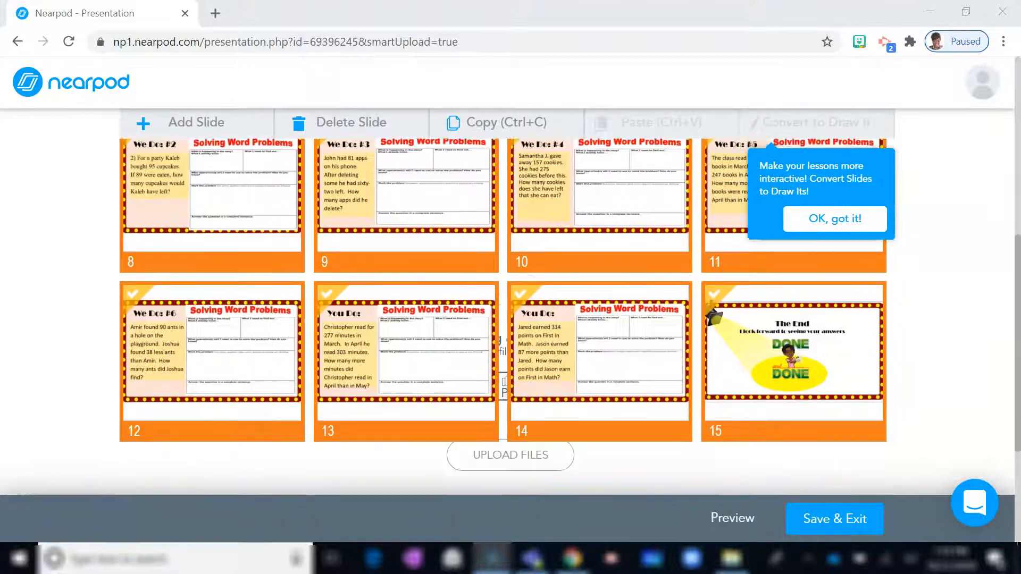
pyautogui.scroll(10, 510, 319)
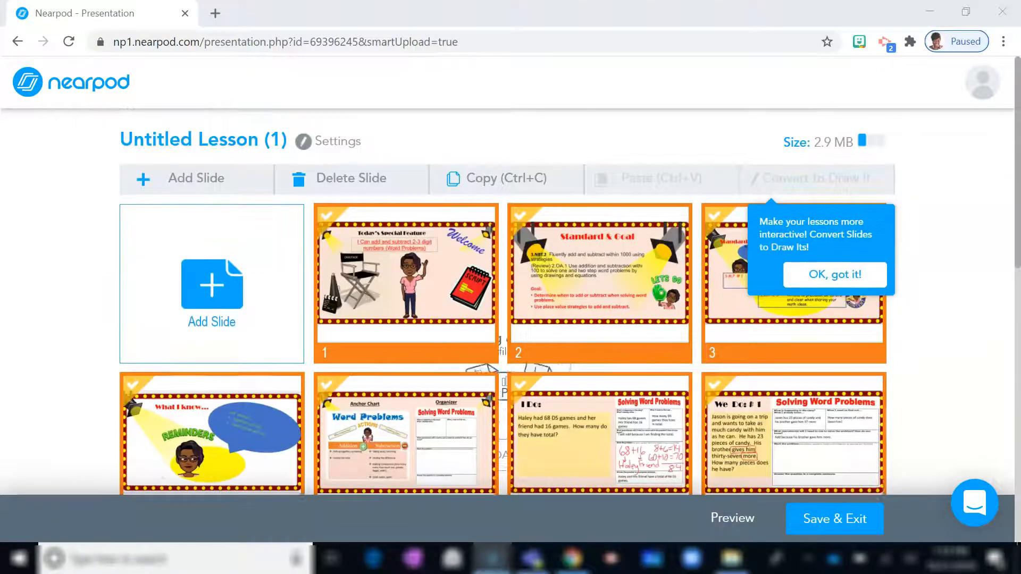
pyautogui.scroll(1, 599, 425)
pyautogui.click(599, 434)
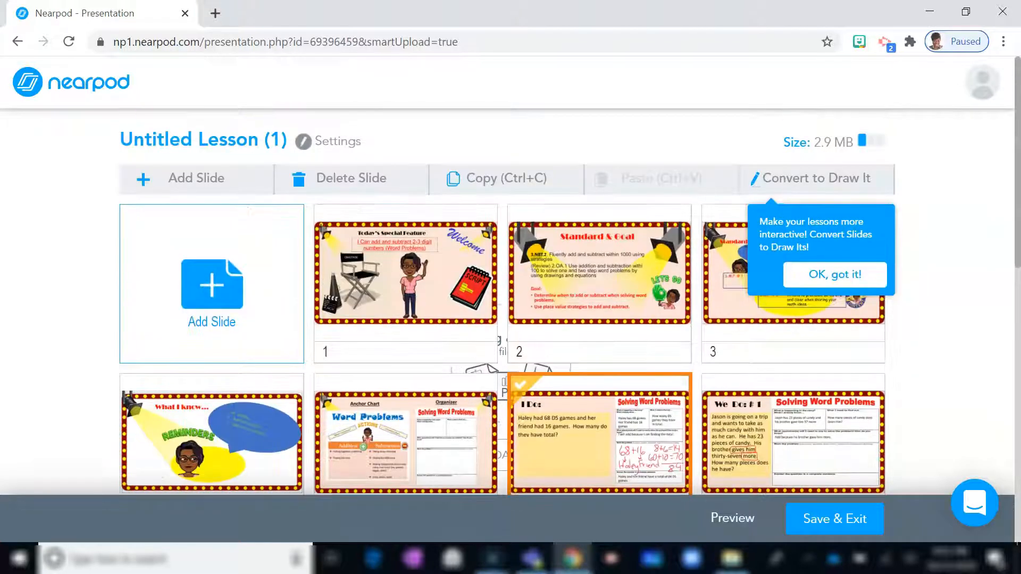
pyautogui.click(351, 178)
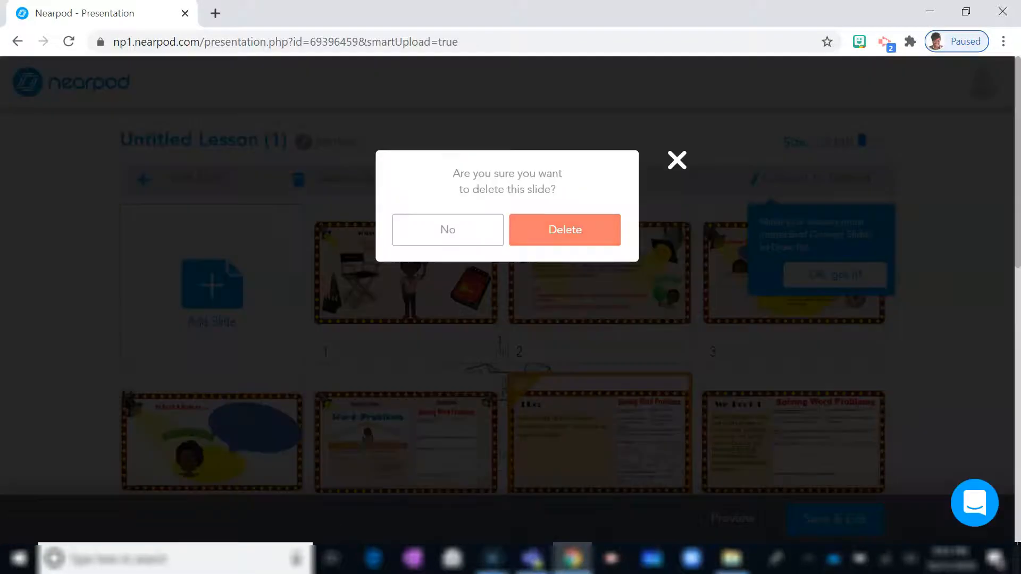
pyautogui.click(565, 230)
pyautogui.scroll(-1, 531, 298)
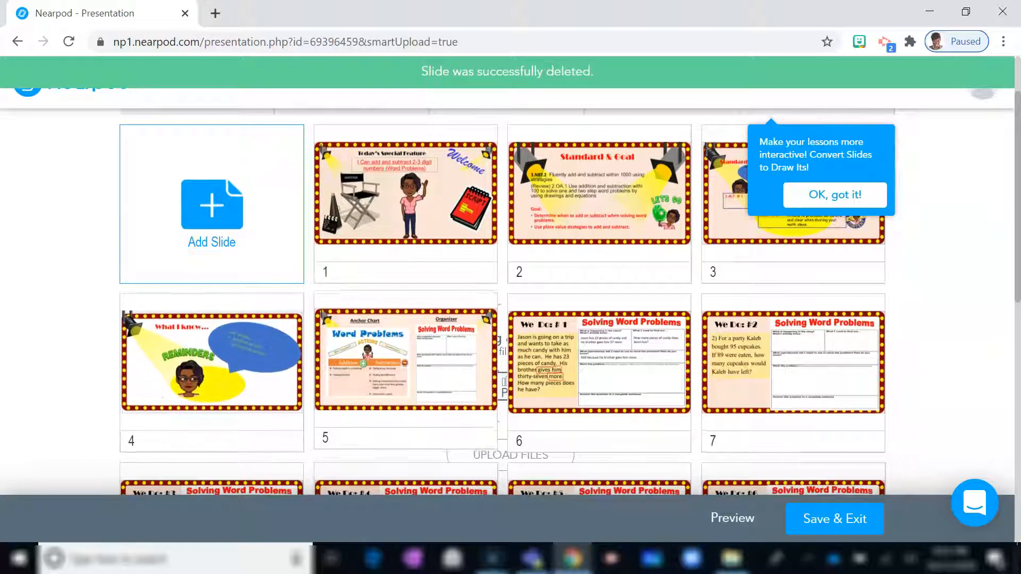
# Step: Swap the "Standard & Goal" slide with the slide after it and restore the original order
pyautogui.moveTo(600, 202); pyautogui.dragTo(793, 202)
pyautogui.moveTo(792, 237); pyautogui.dragTo(600, 234)
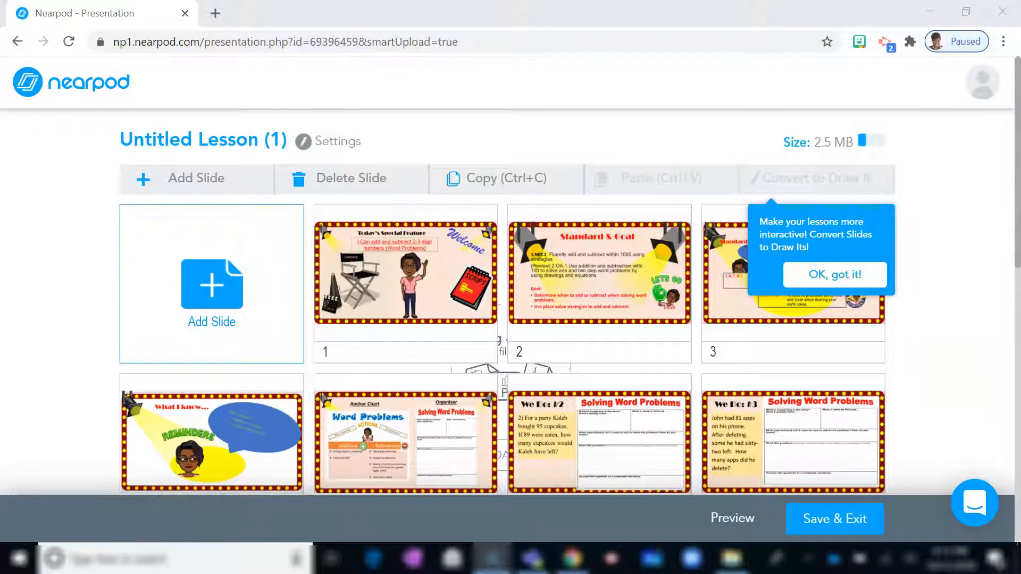
# Step: Convert the "We Do: #2" slide into a Draw It activity, keeping a copy of the original slide
pyautogui.scroll(-7, 511, 319)
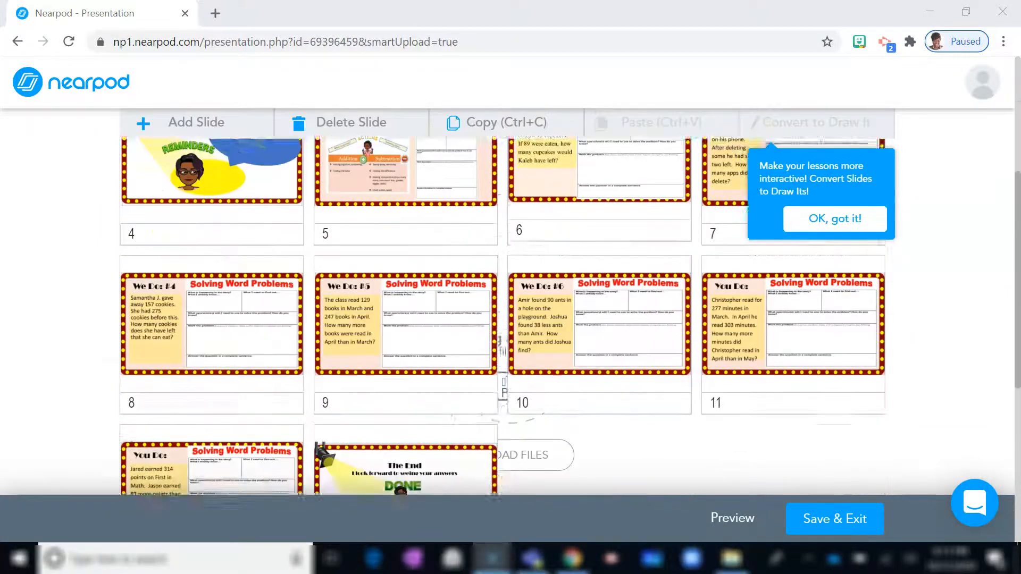
pyautogui.scroll(7, 511, 320)
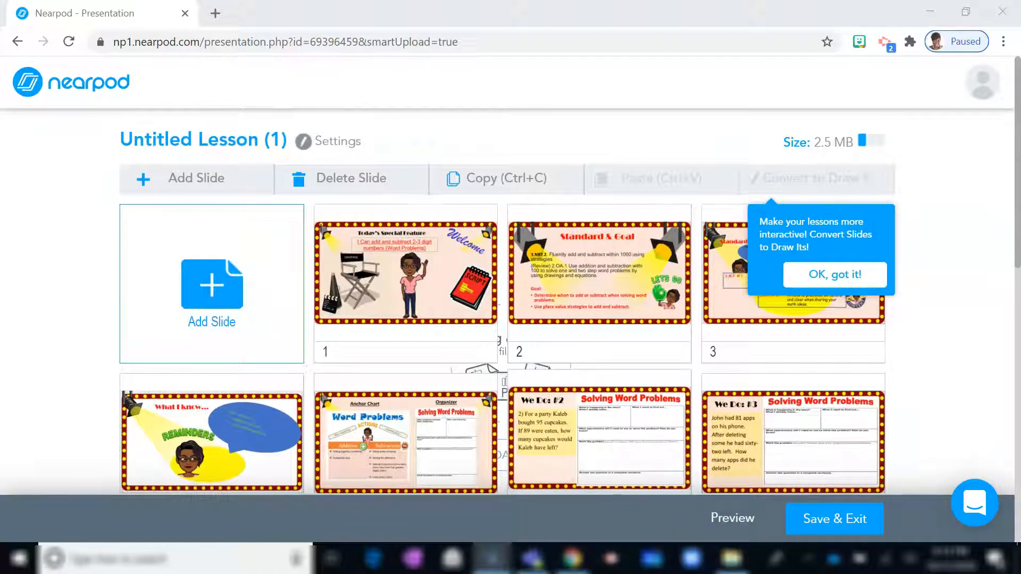
pyautogui.click(600, 437)
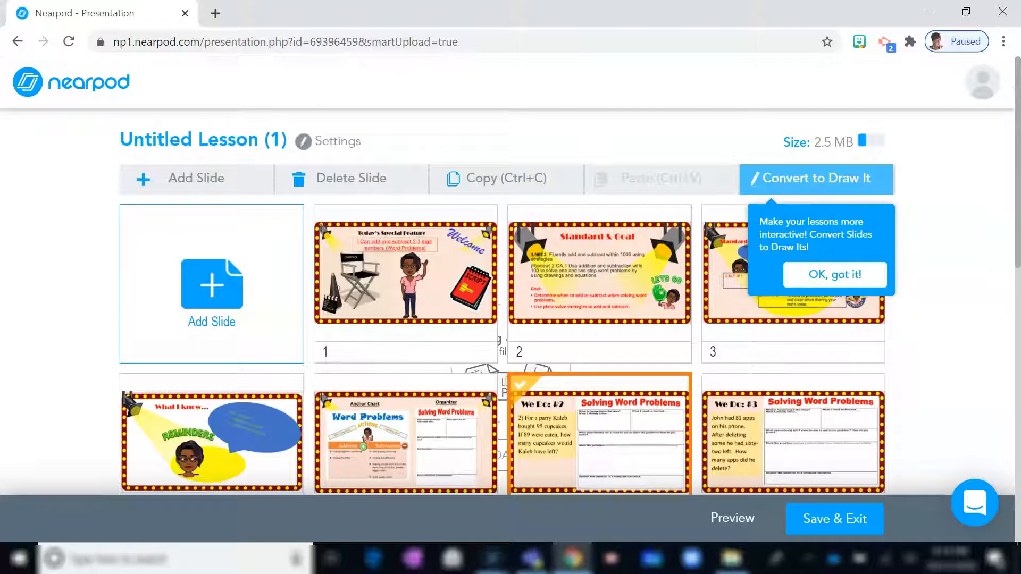
pyautogui.click(817, 179)
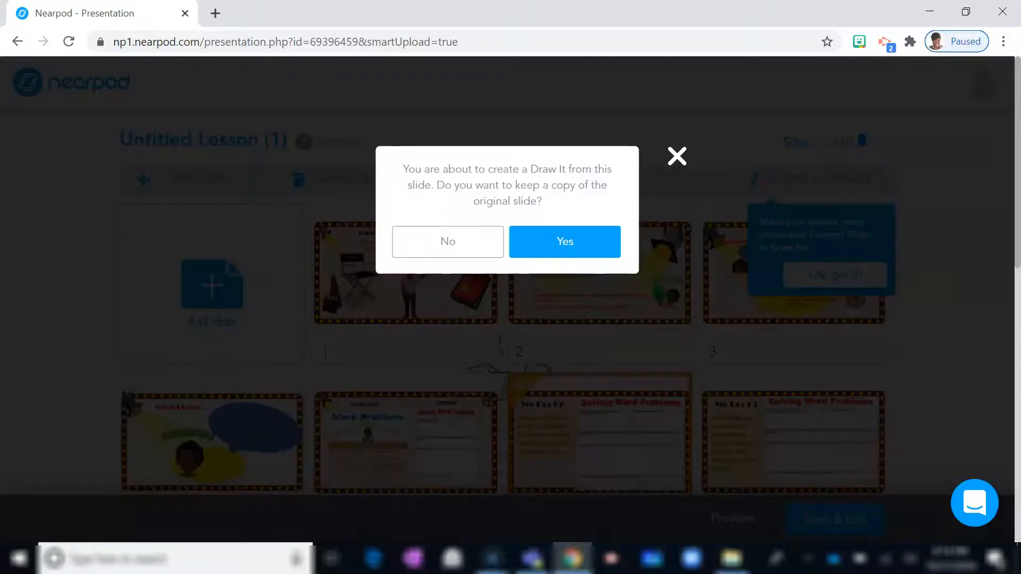
pyautogui.click(565, 241)
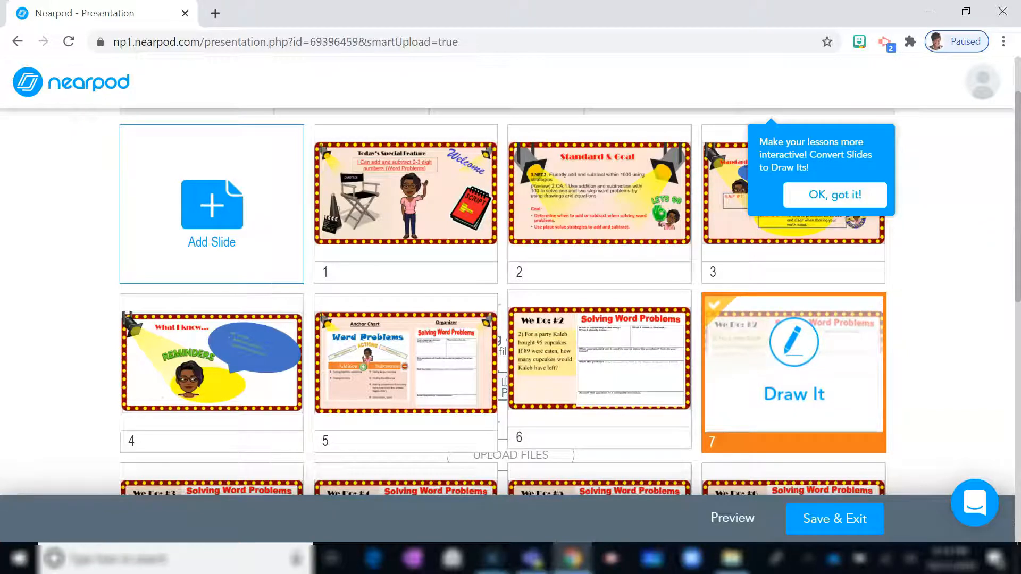
# Step: Delete the original "We Do: #2" slide so that only its Draw It version is kept
pyautogui.click(599, 369)
pyautogui.scroll(2, 600, 369)
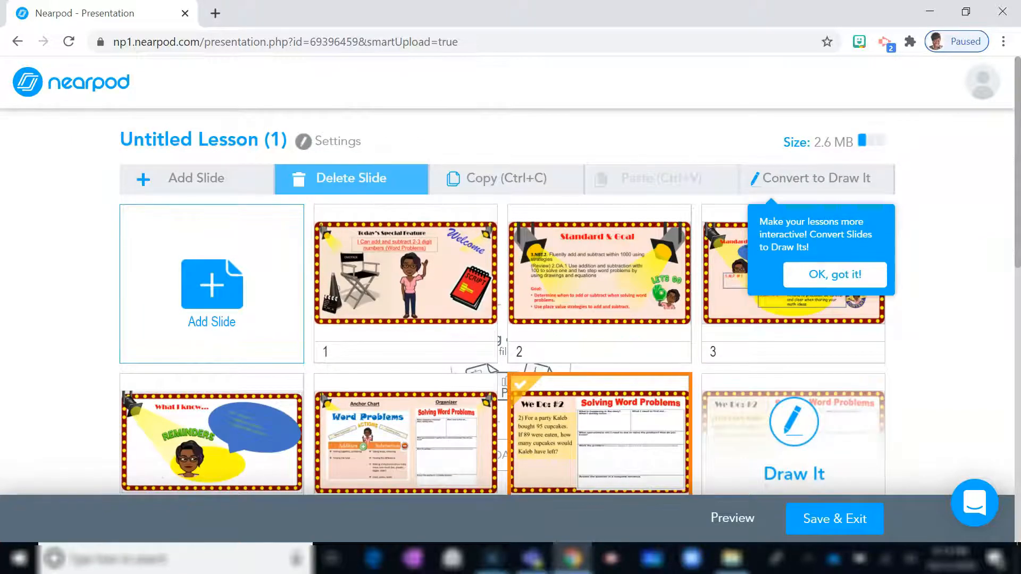
pyautogui.click(351, 179)
pyautogui.click(566, 228)
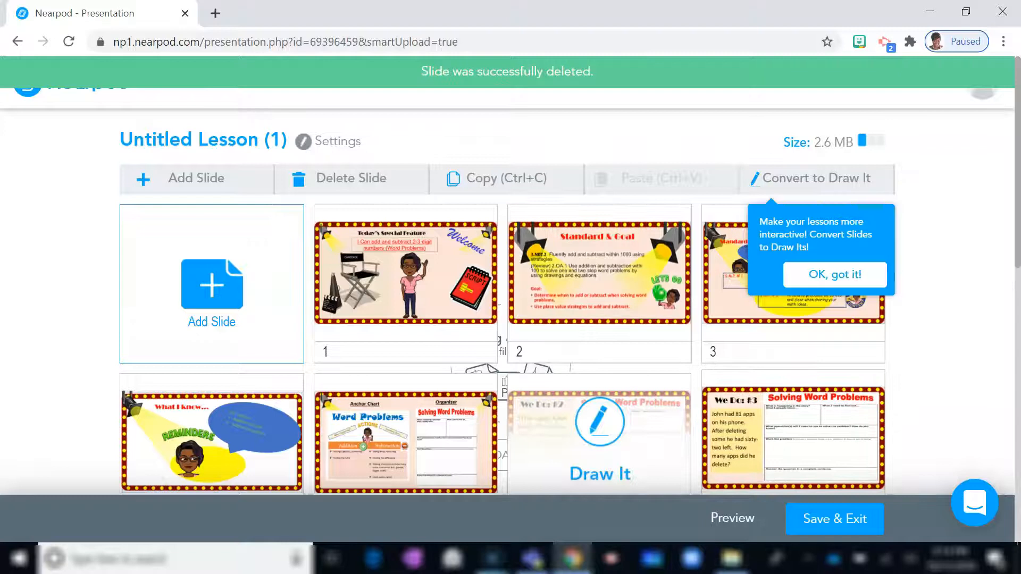
pyautogui.scroll(-2, 508, 308)
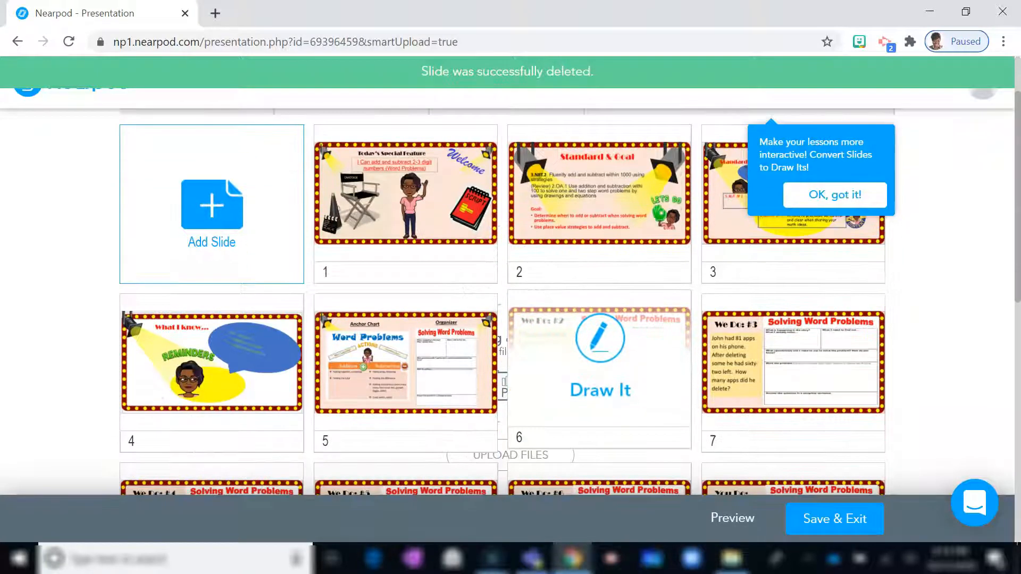
# Step: Preview the "We Do: #2" Draw It activity as a student, fit a text box into the "What is happening in the story?" cell and remove it
pyautogui.click(599, 370)
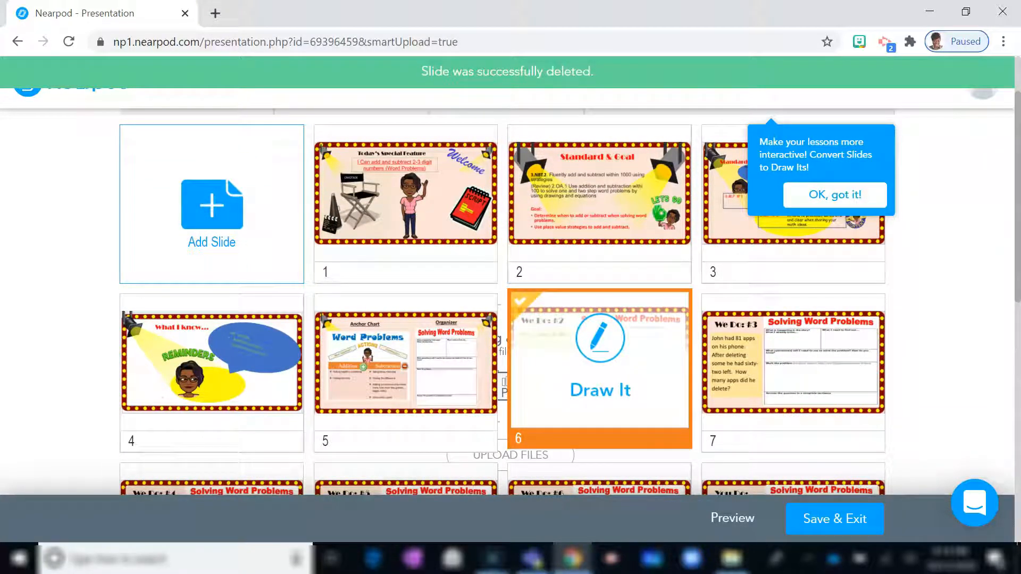
pyautogui.click(733, 518)
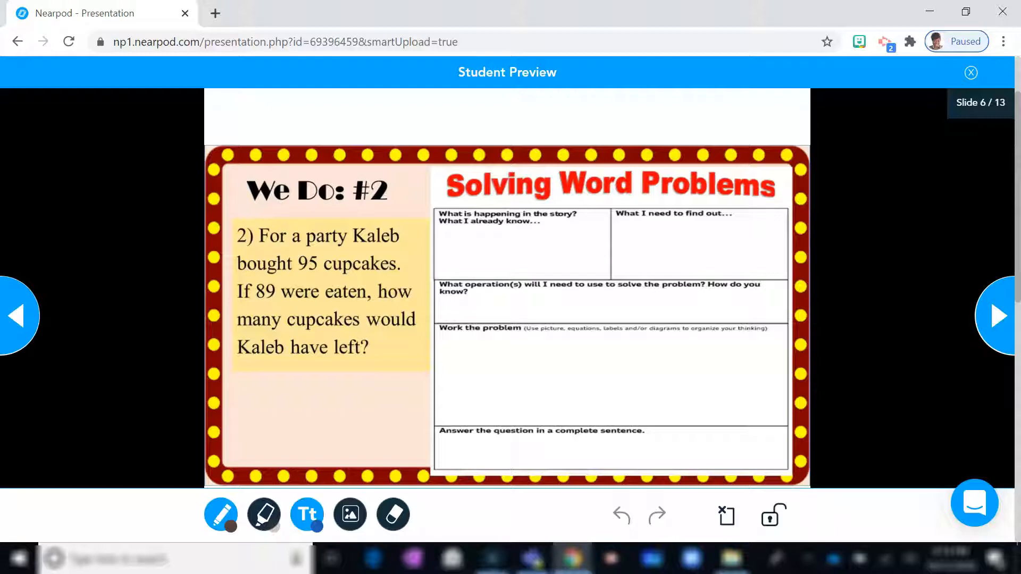
pyautogui.click(307, 514)
pyautogui.moveTo(322, 207); pyautogui.dragTo(444, 208)
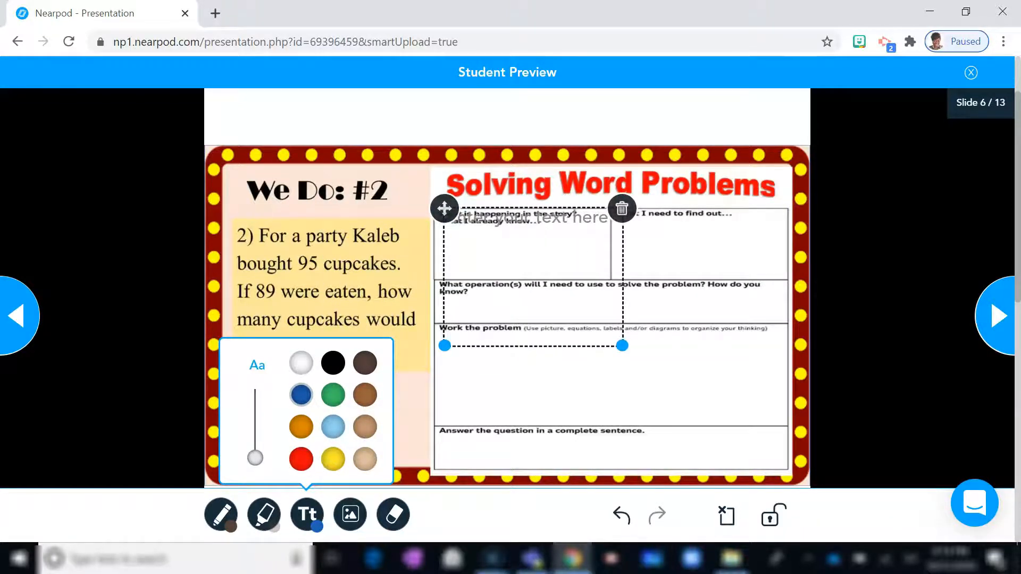
pyautogui.moveTo(623, 346); pyautogui.dragTo(606, 275)
pyautogui.moveTo(445, 208); pyautogui.dragTo(444, 213)
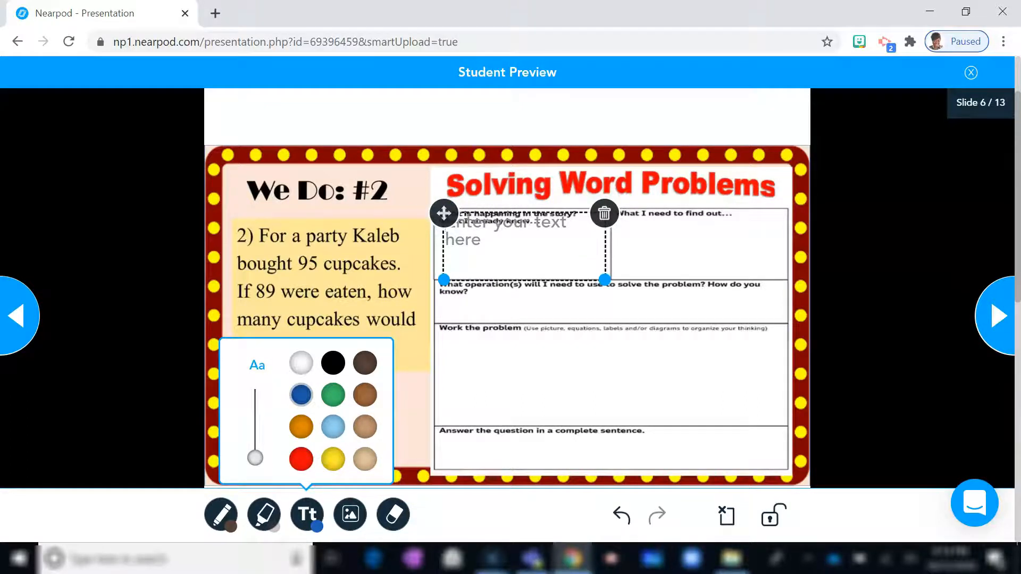
pyautogui.click(604, 214)
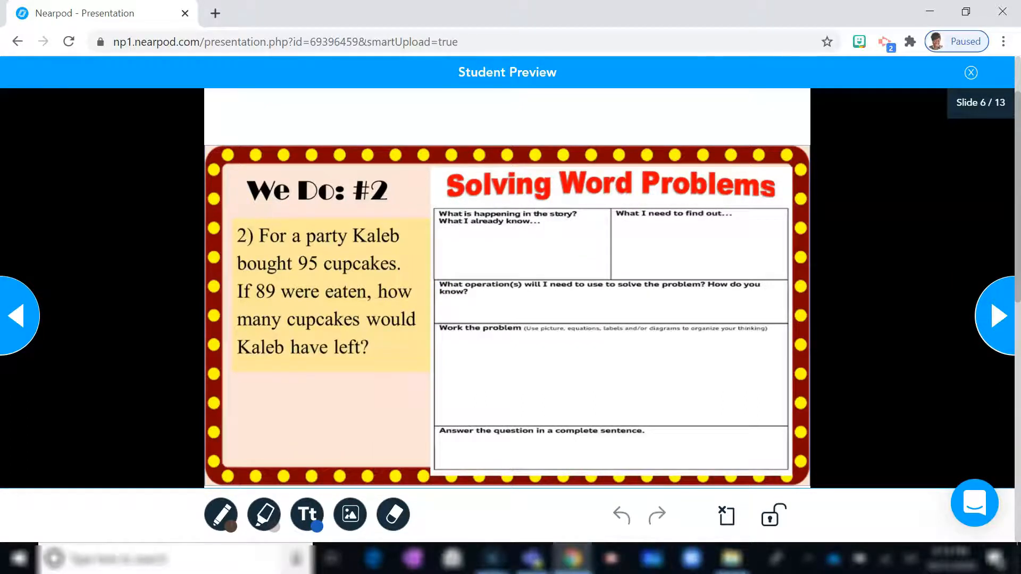
# Step: Try the pen in green in the "Work the problem" area of the student preview
pyautogui.click(221, 514)
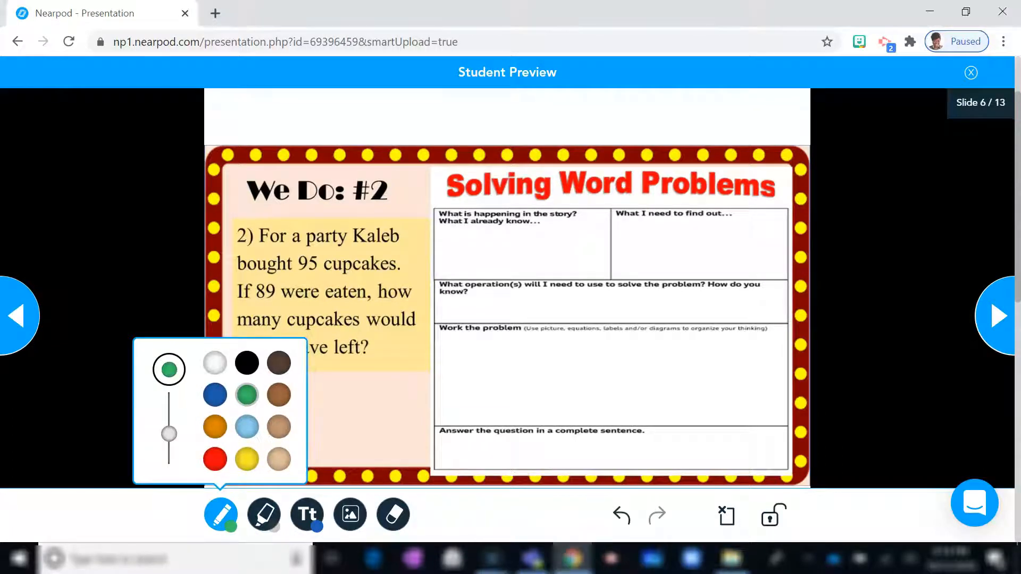
pyautogui.press('Right')
pyautogui.moveTo(442, 338)
pyautogui.mouseDown()
pyautogui.moveTo(479, 331)
pyautogui.moveTo(436, 322)
pyautogui.moveTo(462, 340)
pyautogui.mouseUp()
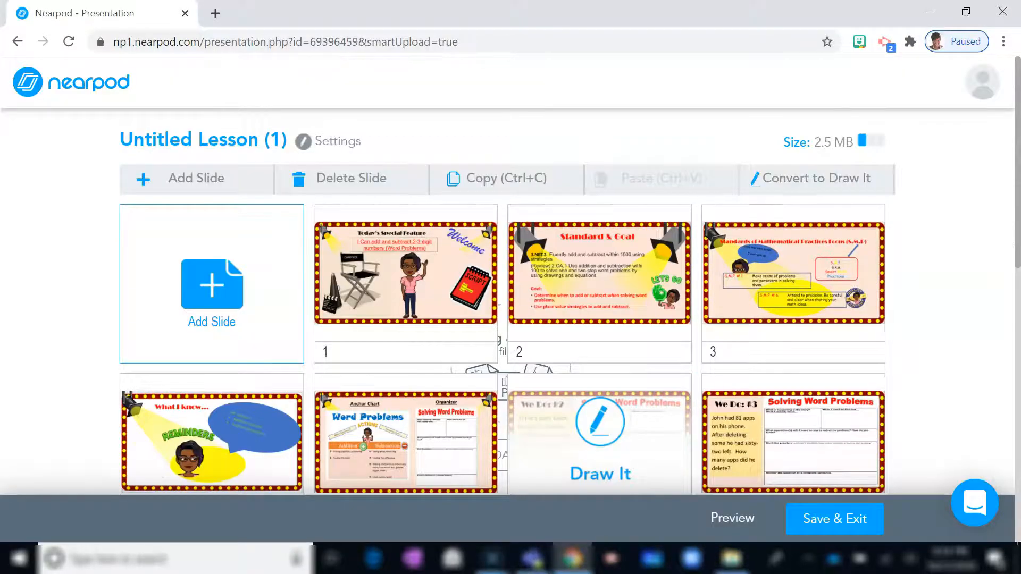
# Step: Convert the "We Do: #3" slide into a Draw It activity, retaining the original slide
pyautogui.scroll(-6, 507, 298)
pyautogui.scroll(6, 508, 298)
pyautogui.click(794, 437)
pyautogui.click(811, 178)
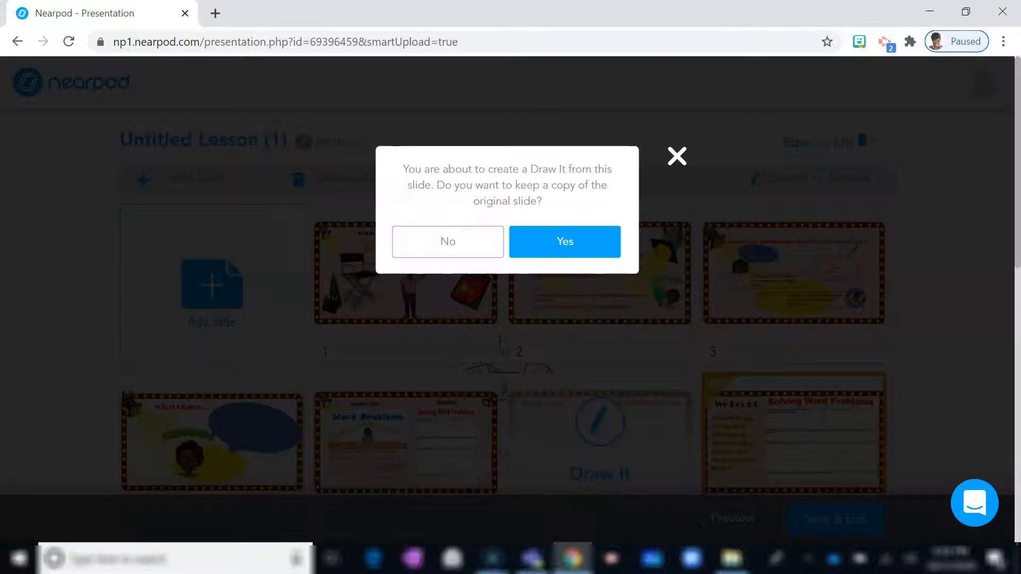
pyautogui.click(448, 242)
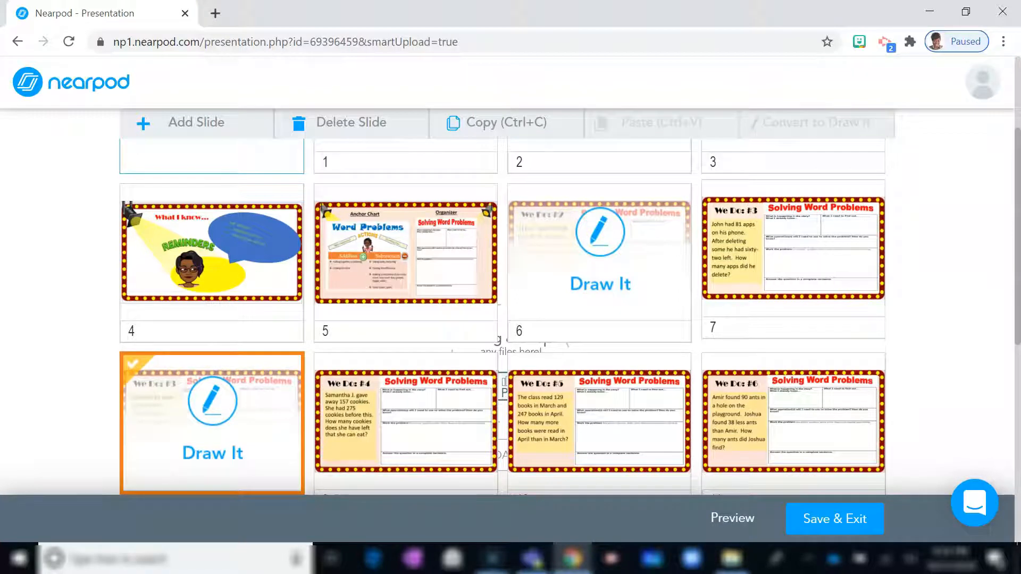
# Step: Delete the original "We Do: #3" slide, leaving its Draw It version in the lesson
pyautogui.click(793, 261)
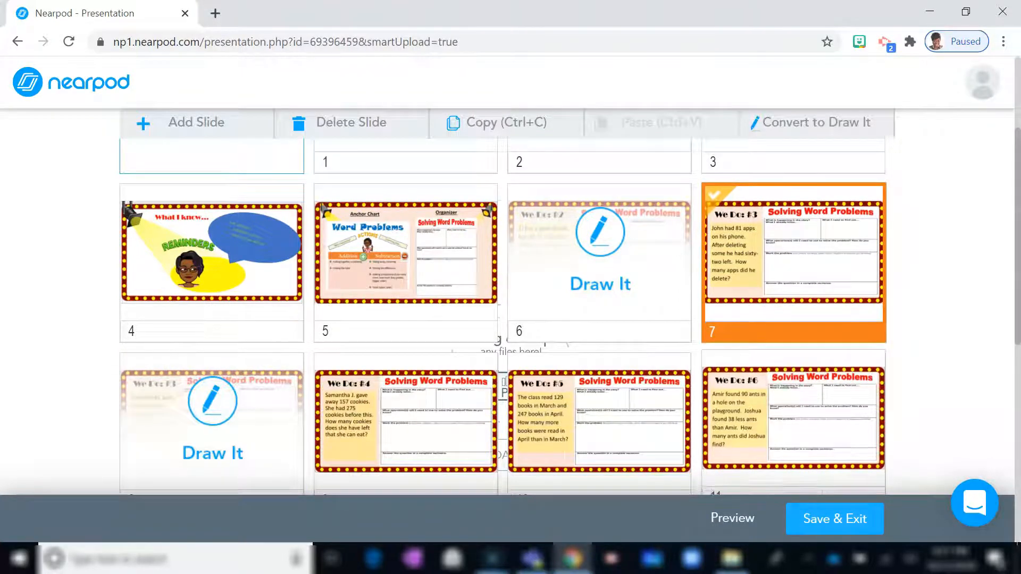
pyautogui.scroll(4, 506, 319)
pyautogui.click(340, 179)
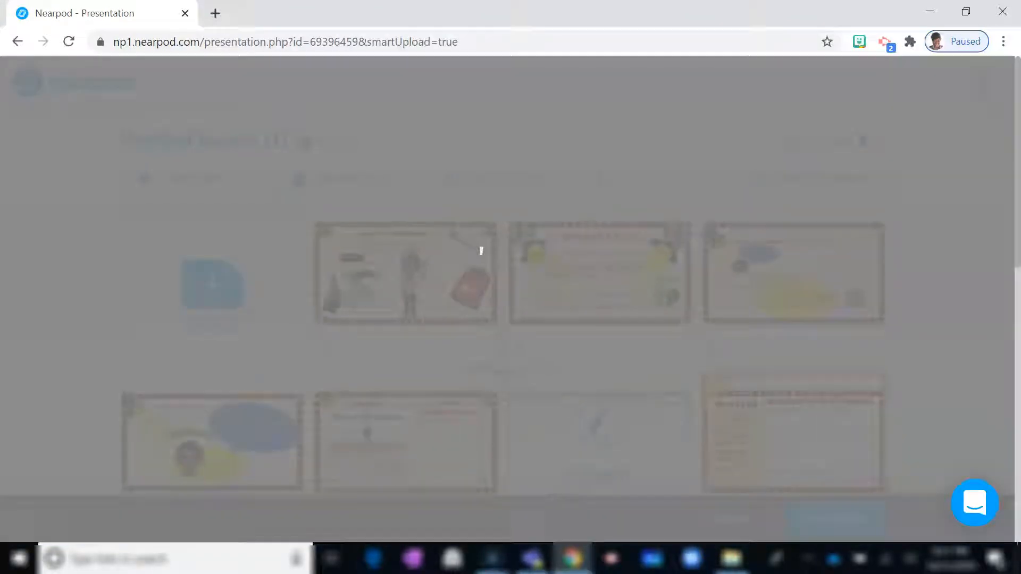
pyautogui.click(565, 229)
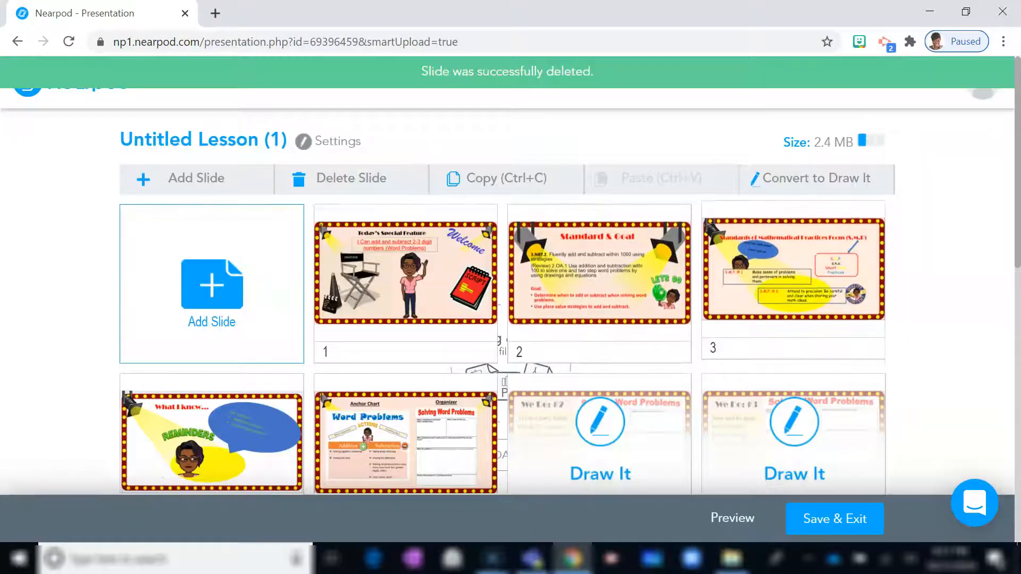
pyautogui.scroll(-5, 505, 320)
pyautogui.scroll(4, 506, 320)
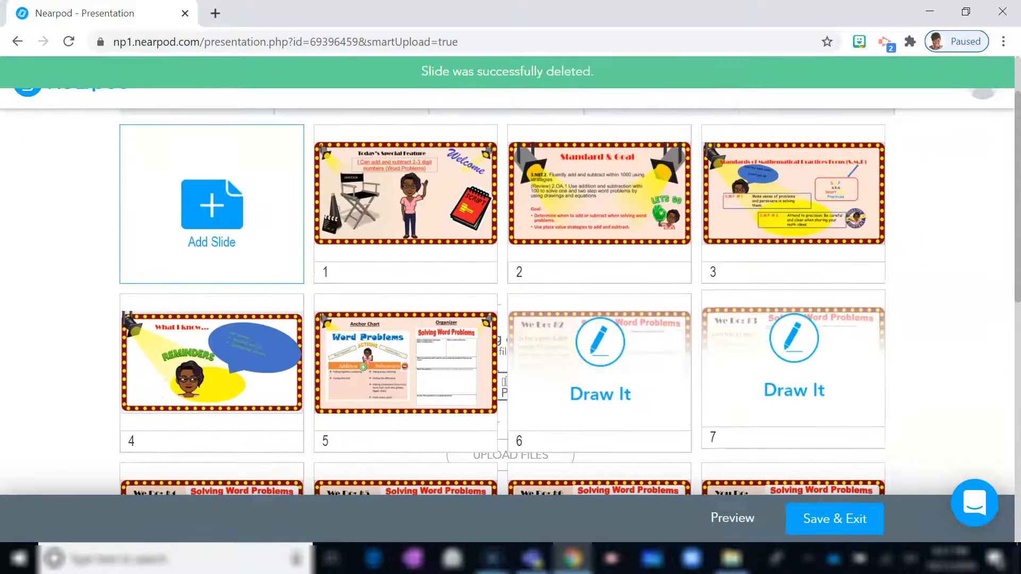
pyautogui.scroll(2, 503, 345)
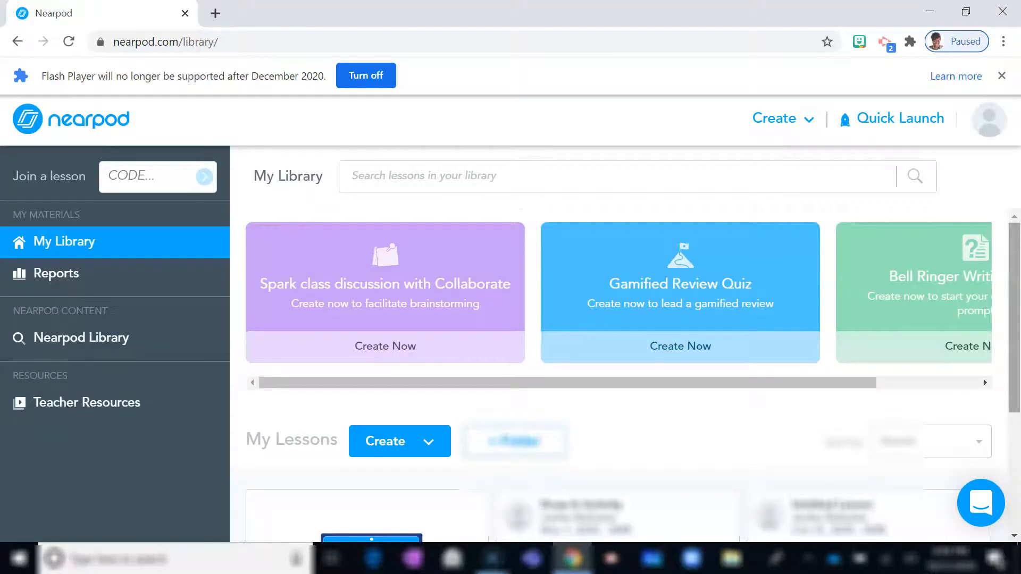
# Step: Open the reports for the "Context Clues" lesson from the saved lessons in My Library
pyautogui.scroll(-4, 617, 373)
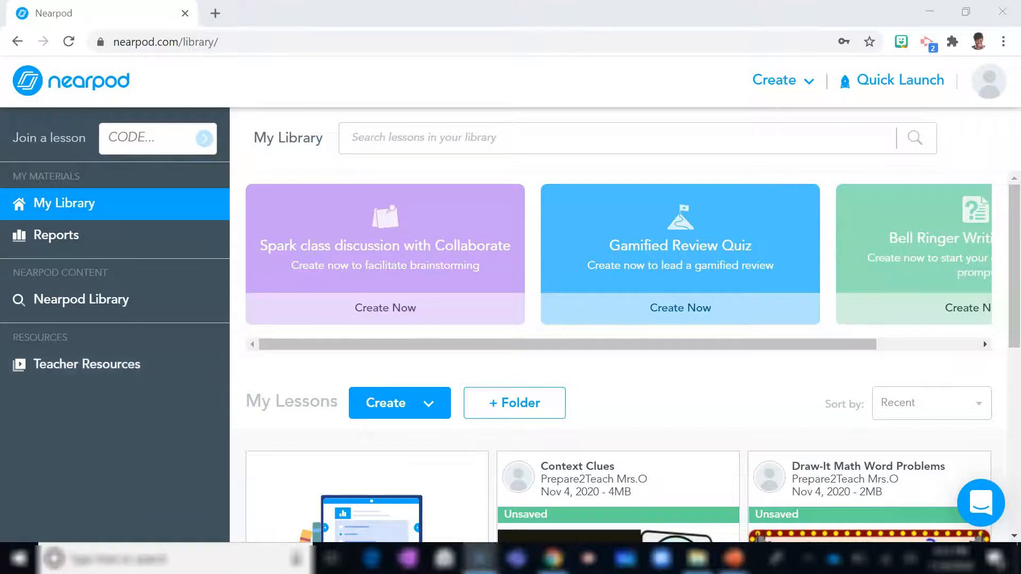
pyautogui.scroll(-5, 619, 359)
pyautogui.moveTo(618, 331)
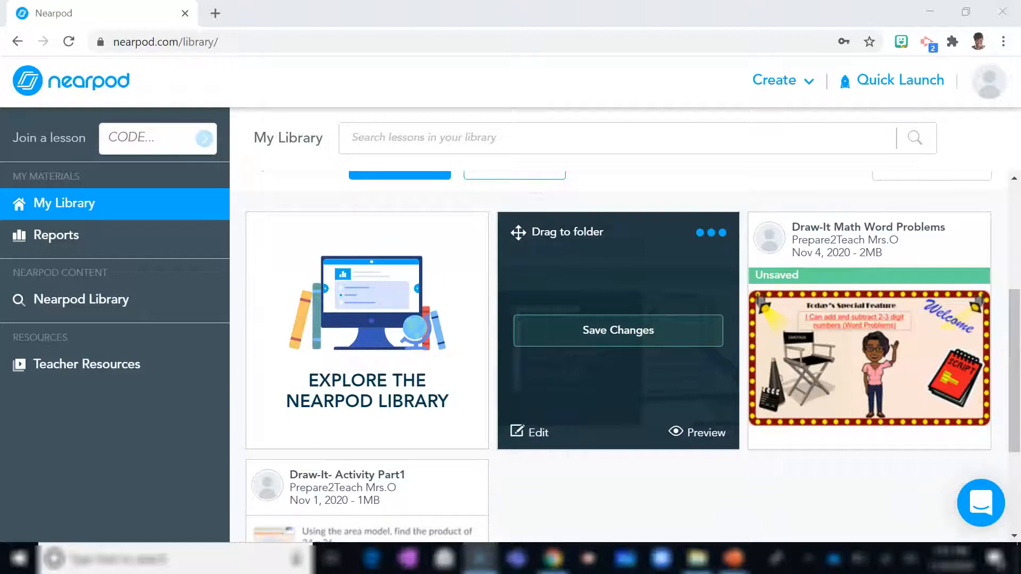
pyautogui.click(711, 232)
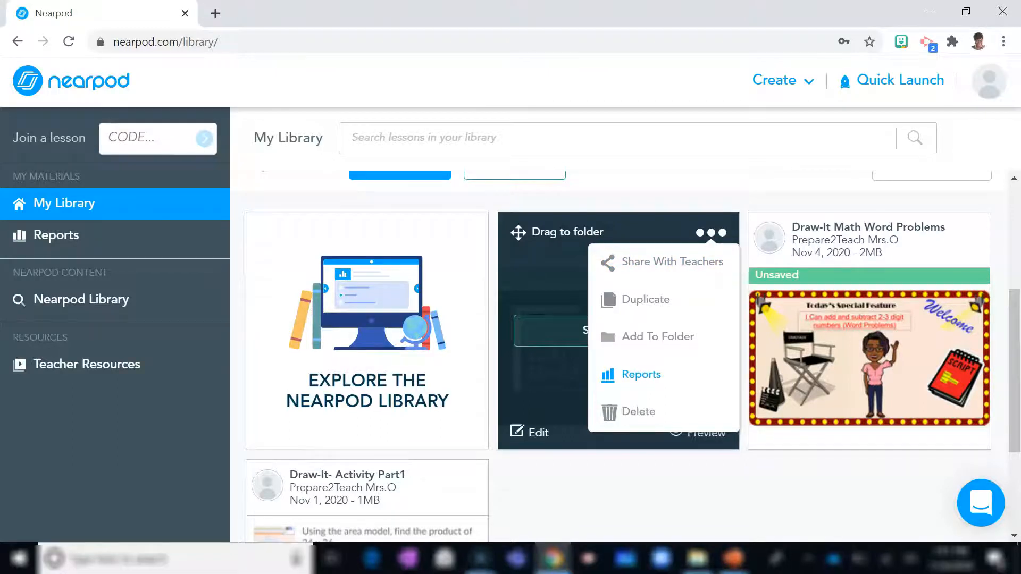
pyautogui.click(641, 374)
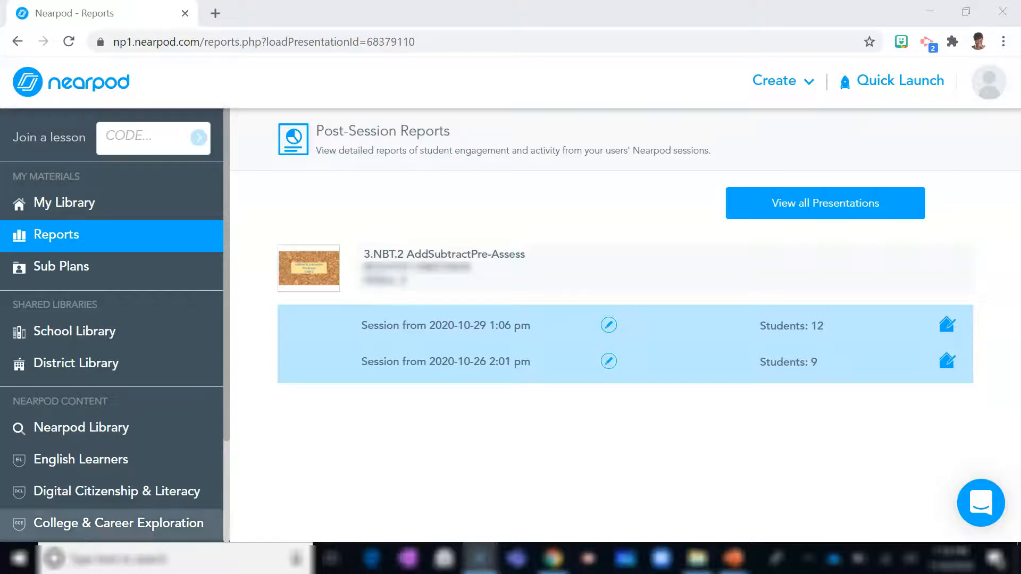
# Step: Open the 2020-10-29 1:06 pm session report of 3.NBT.2 AddSubtractPre-Assess and enlarge the student drawing with yellow handwriting in the Draw It results
pyautogui.click(446, 325)
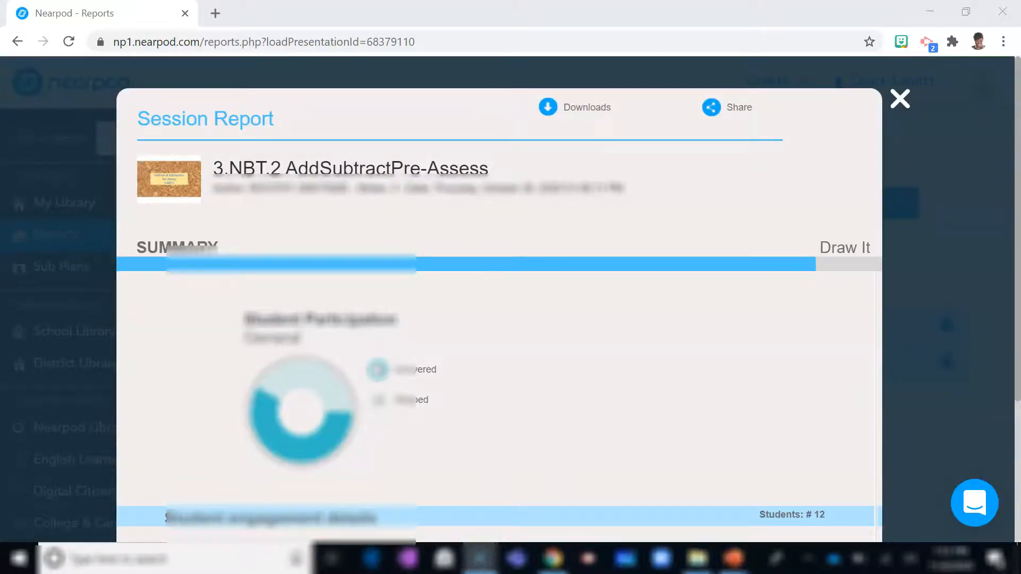
pyautogui.scroll(-5, 499, 405)
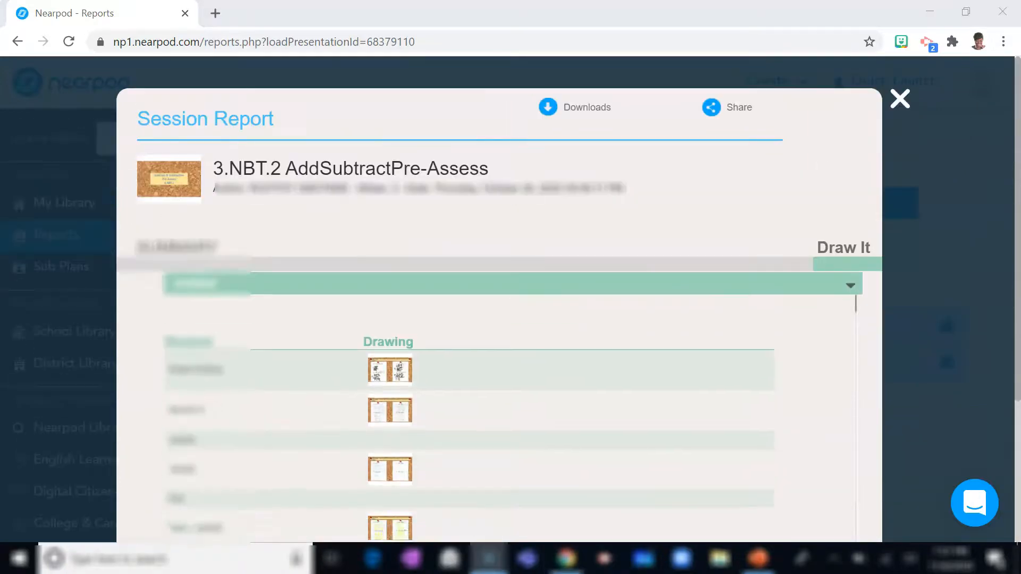
pyautogui.scroll(-3, 510, 405)
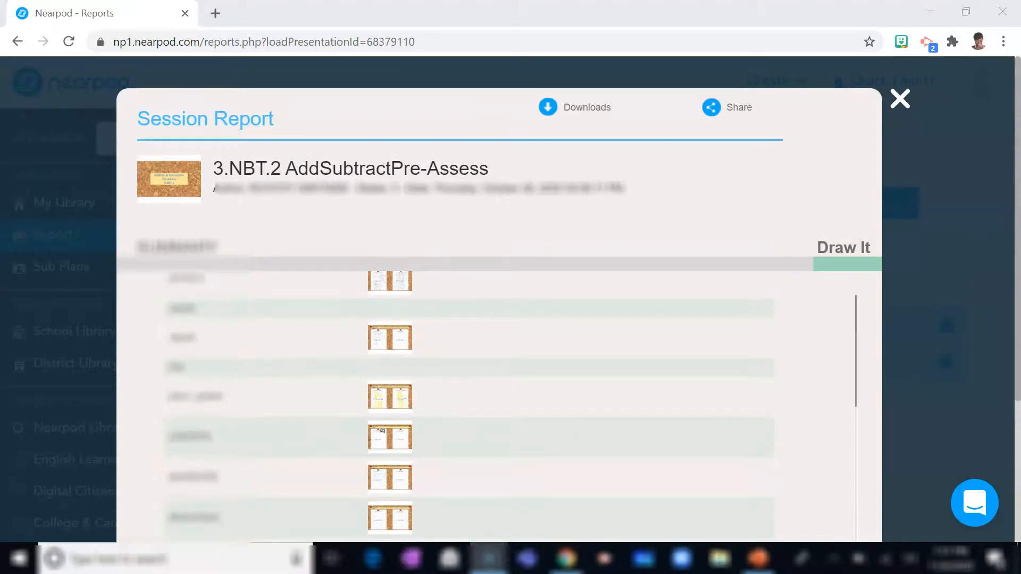
pyautogui.click(390, 397)
pyautogui.scroll(-1, 499, 410)
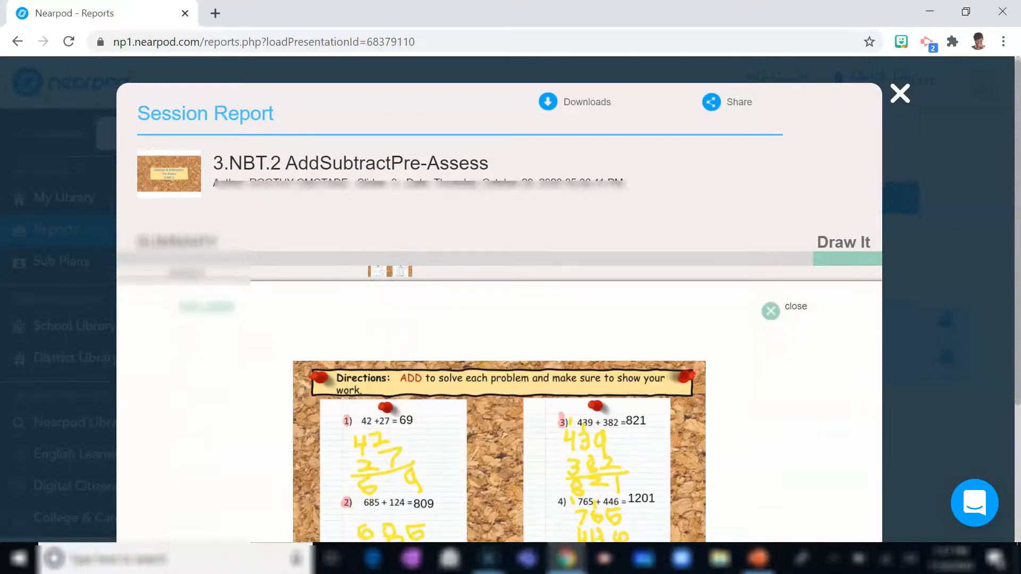